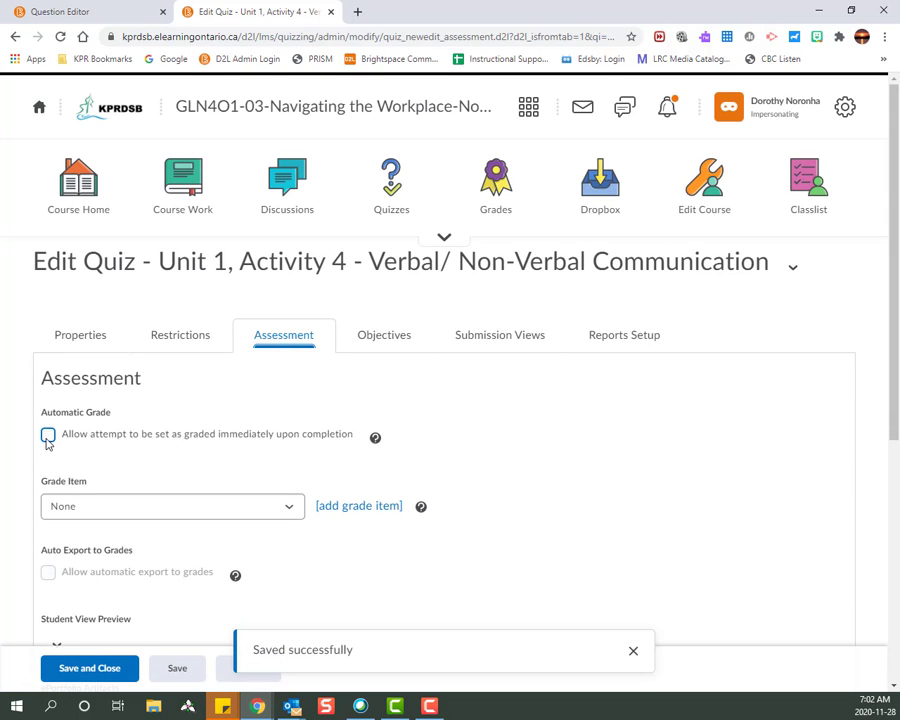
# - Enable 'Allow attempt to be set as graded immediately upon completion' on the Assessment tab
pyautogui.click(48, 437)
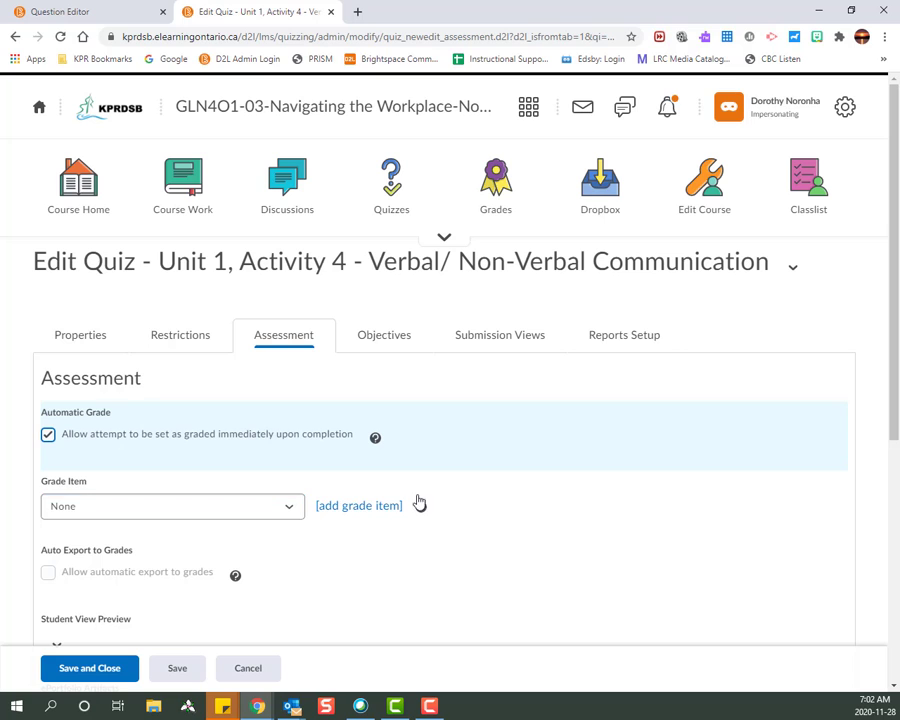
# - Create a new grade item named 'Unit 1 Activity 4', leaving the short name empty
pyautogui.click(328, 510)
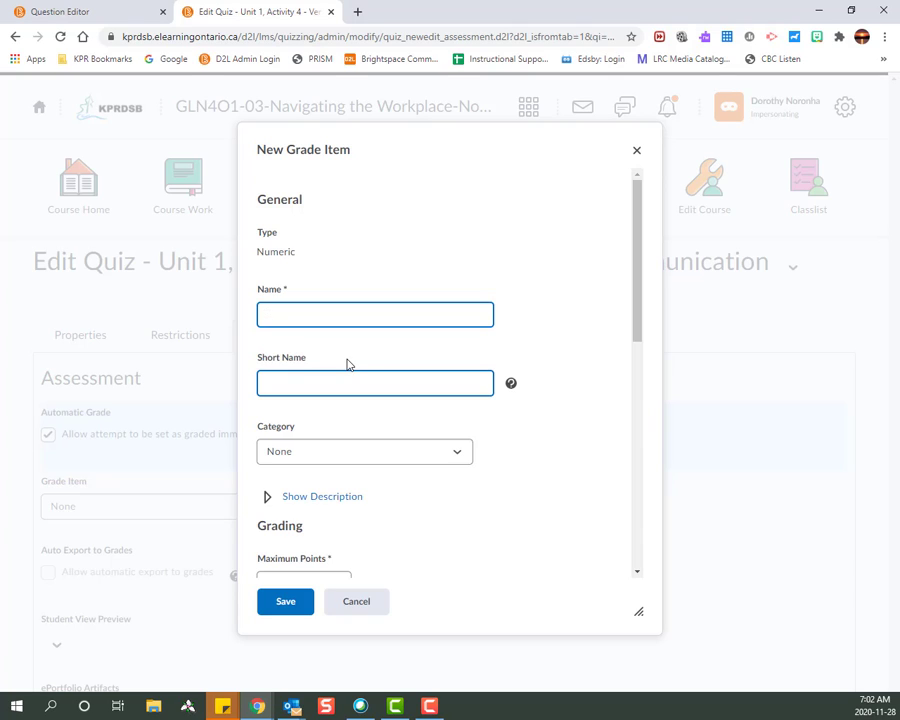
pyautogui.write('Unit 1')
pyautogui.moveTo(398, 155); pyautogui.dragTo(478, 183)
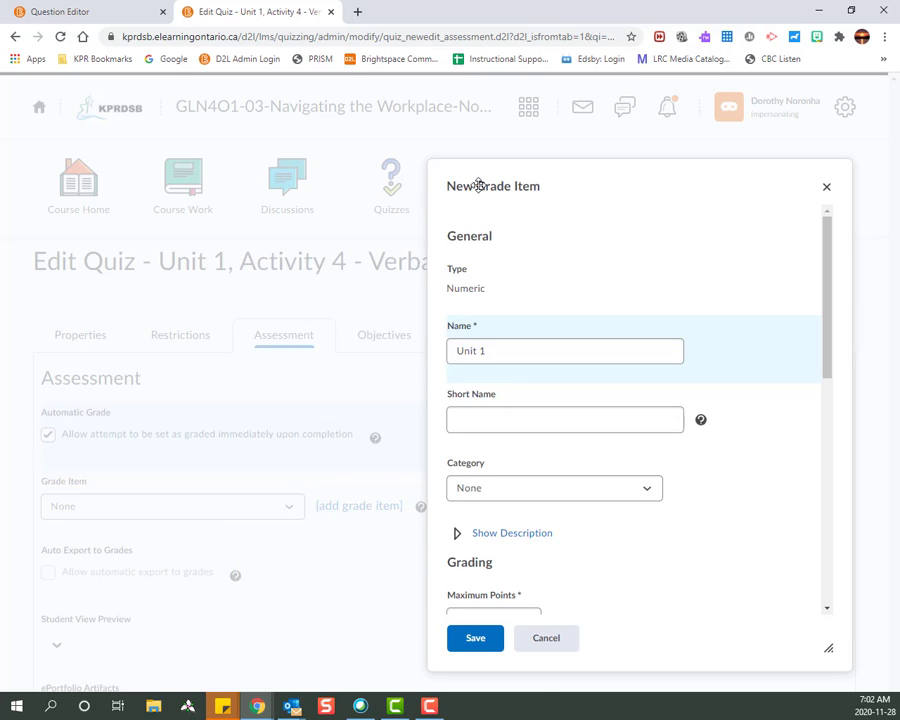
pyautogui.click(530, 347)
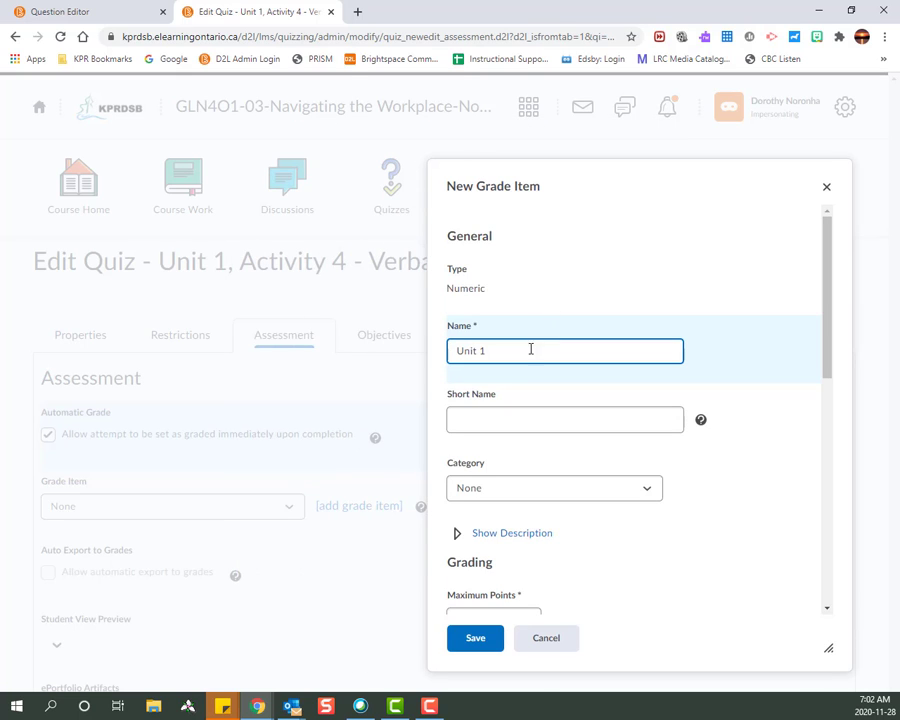
pyautogui.write('Activity 4')
pyautogui.click(470, 417)
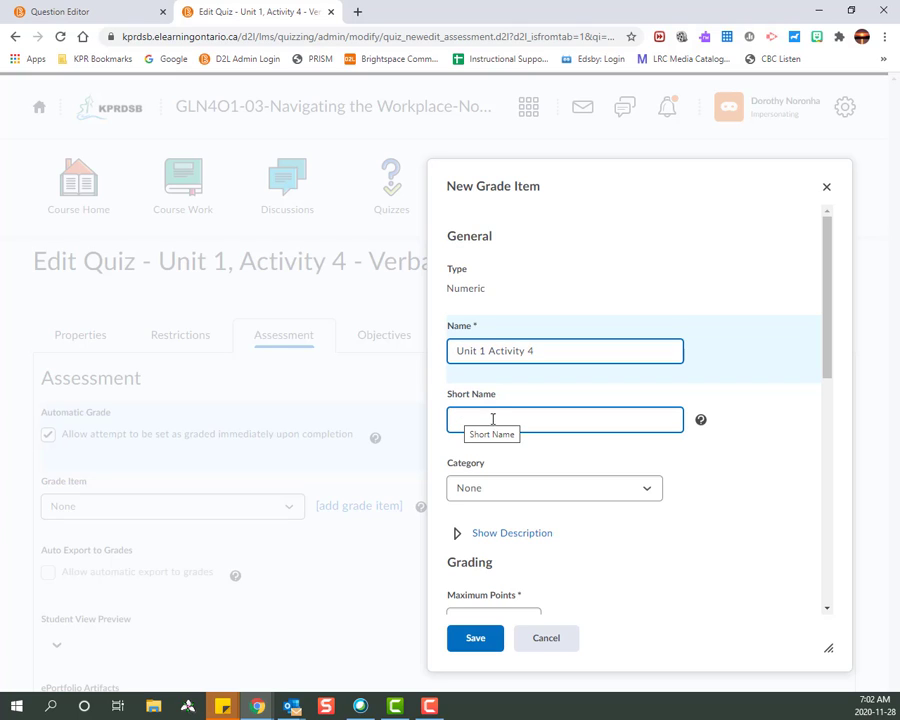
pyautogui.click(518, 444)
pyautogui.scroll(-1, 517, 443)
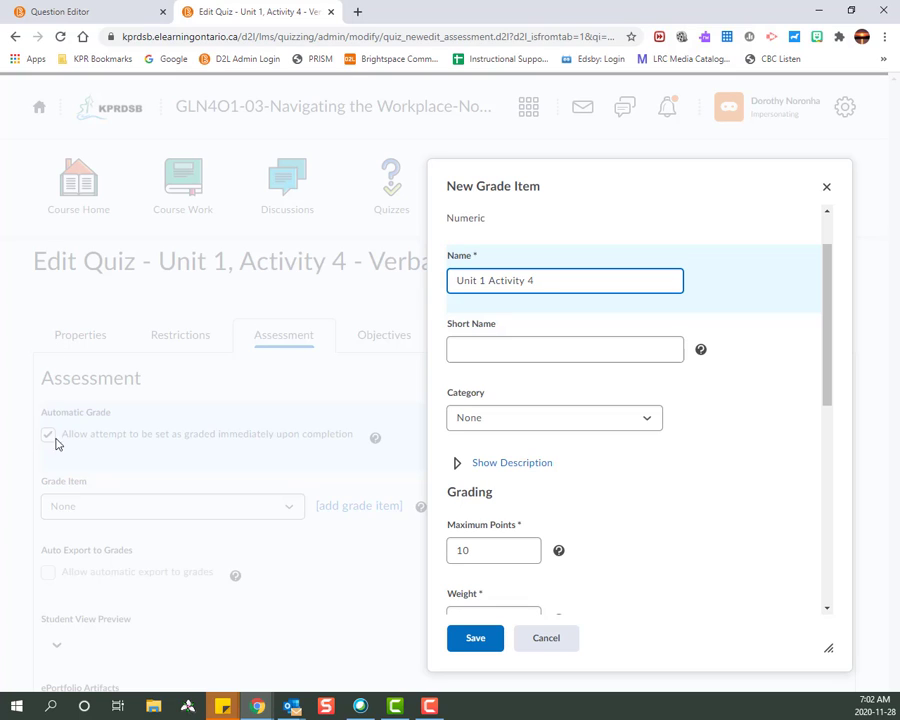
# - Choose the 'Tests & Quizzes (30% of final grade)' category, keeping Maximum Points at 10
pyautogui.click(492, 419)
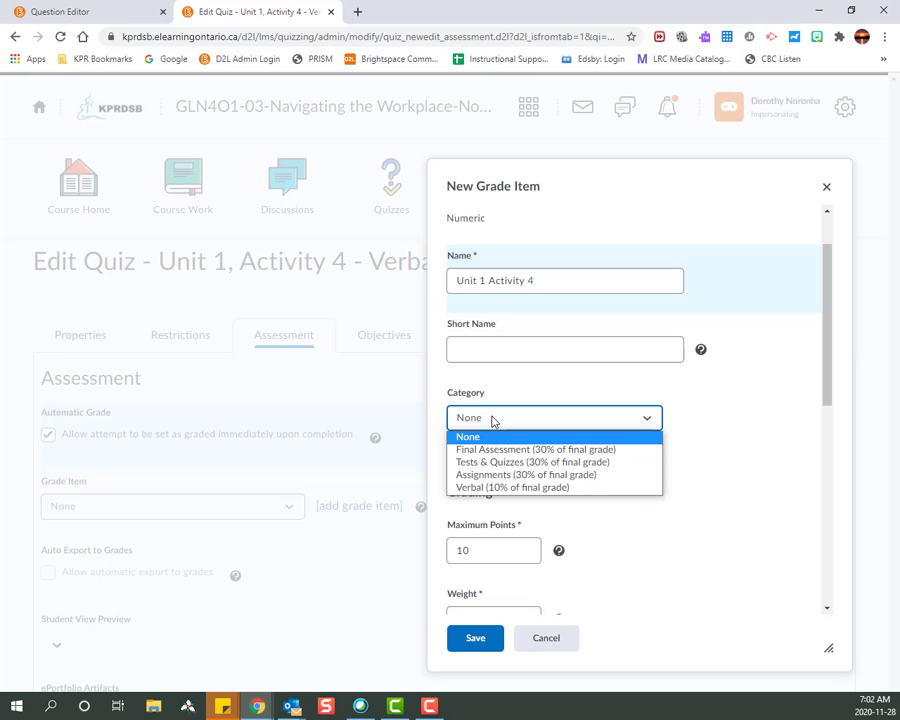
pyautogui.click(498, 464)
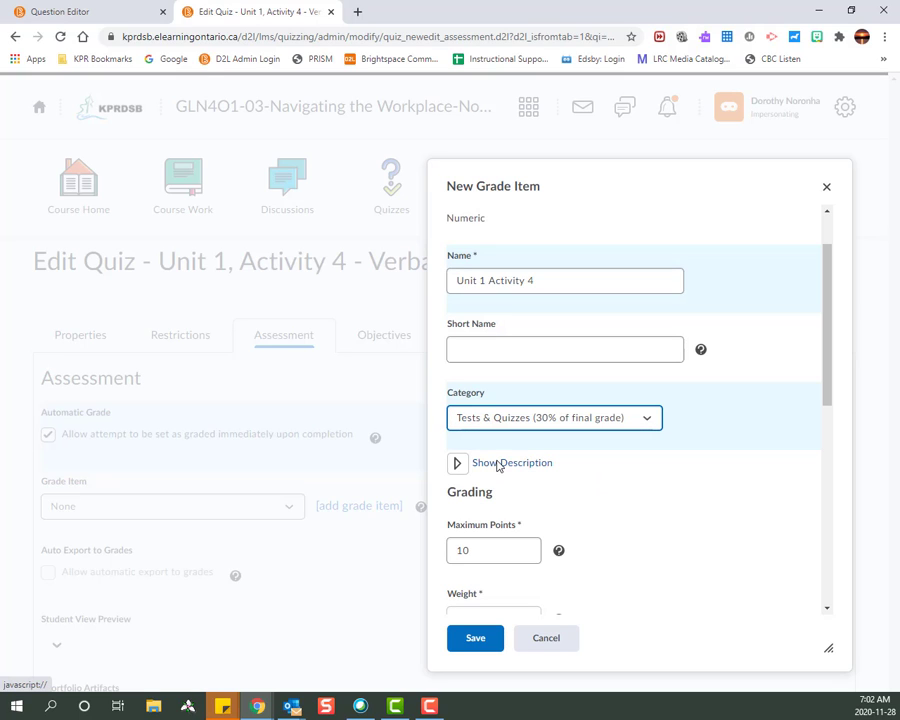
pyautogui.scroll(-2, 595, 488)
pyautogui.click(473, 414)
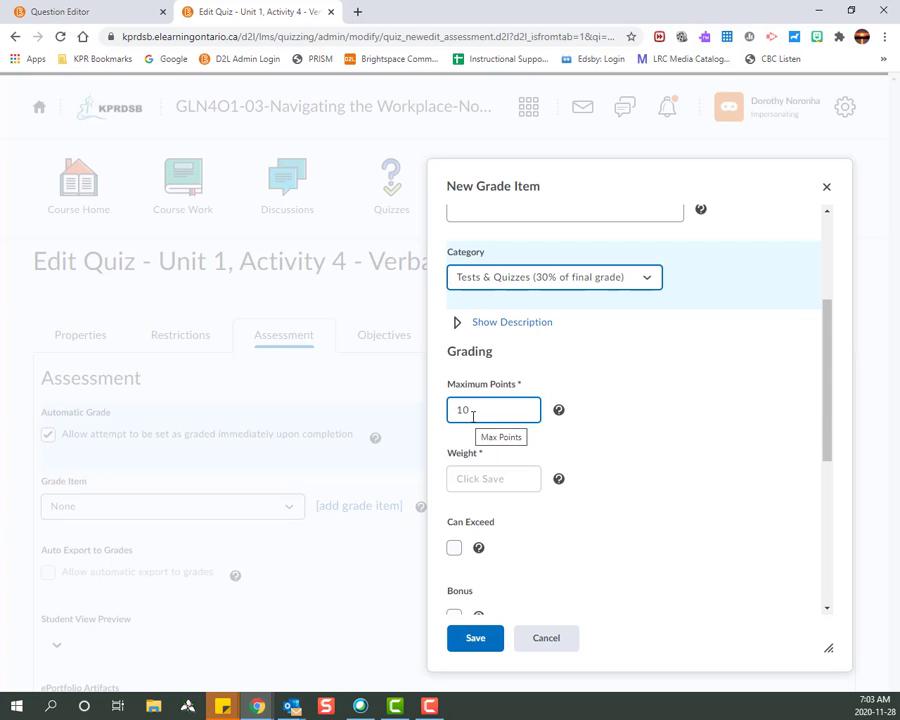
pyautogui.click(466, 480)
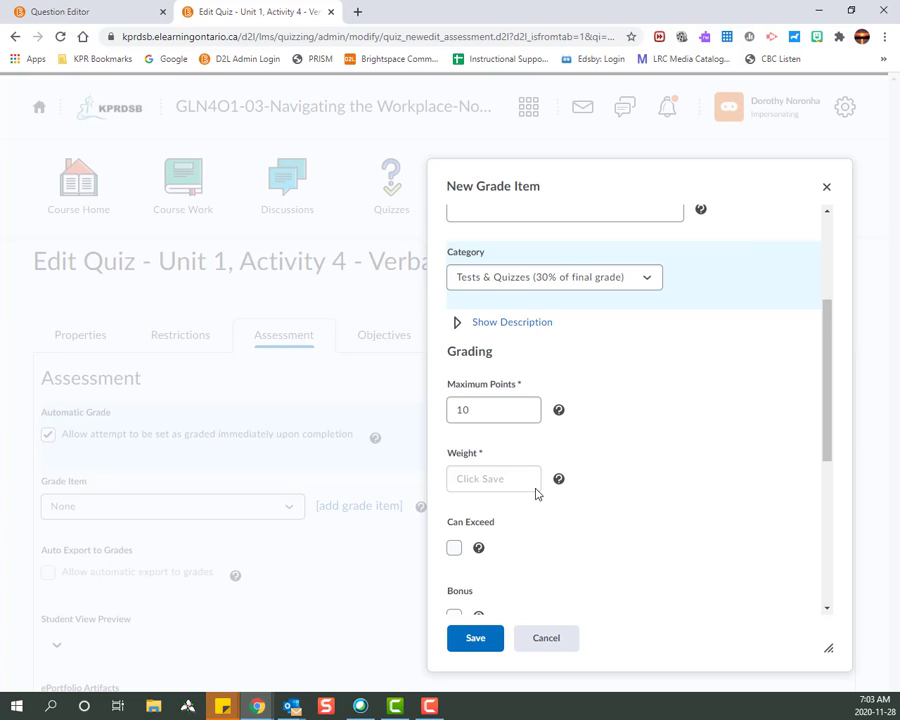
pyautogui.scroll(-3, 537, 494)
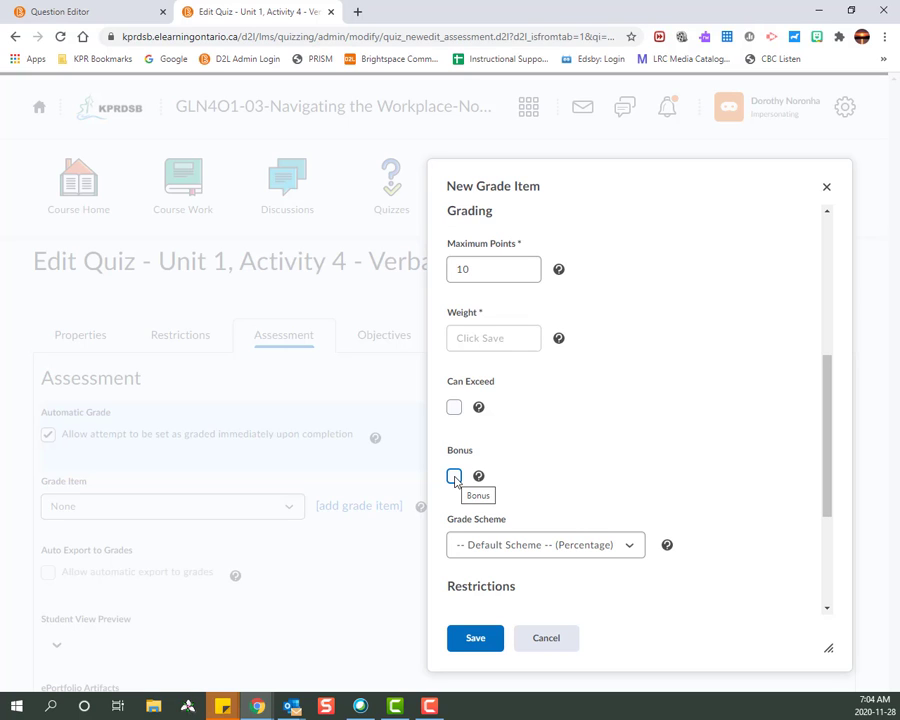
pyautogui.scroll(-2, 582, 460)
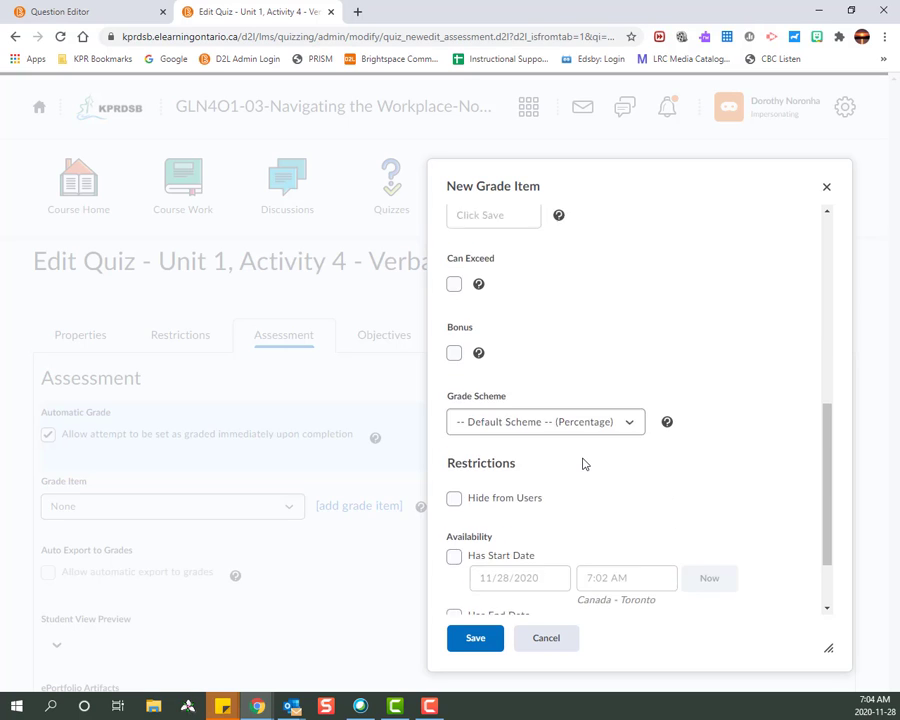
pyautogui.click(559, 337)
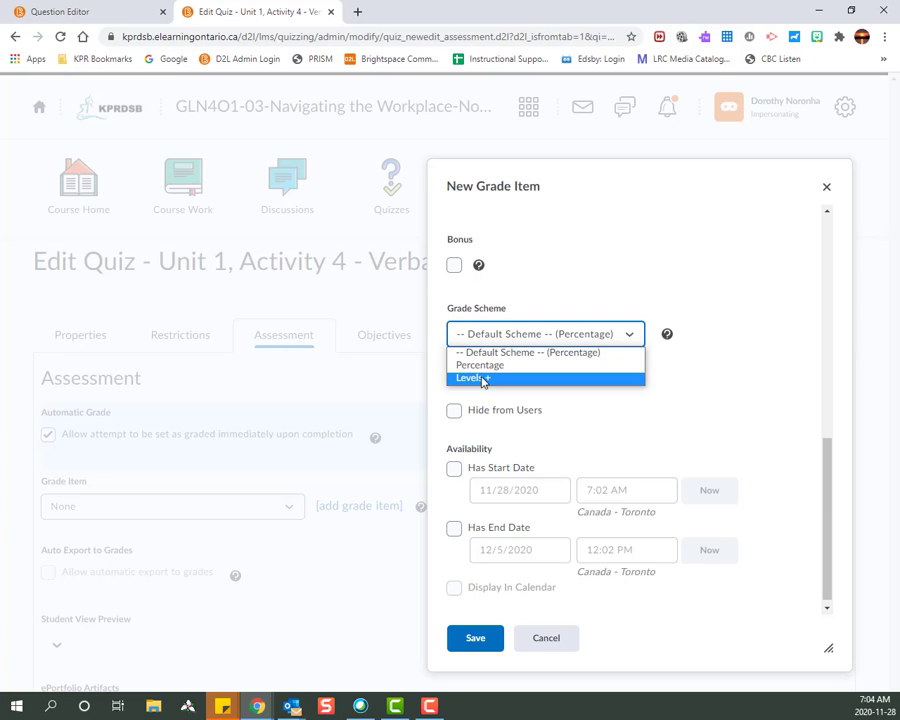
pyautogui.click(550, 352)
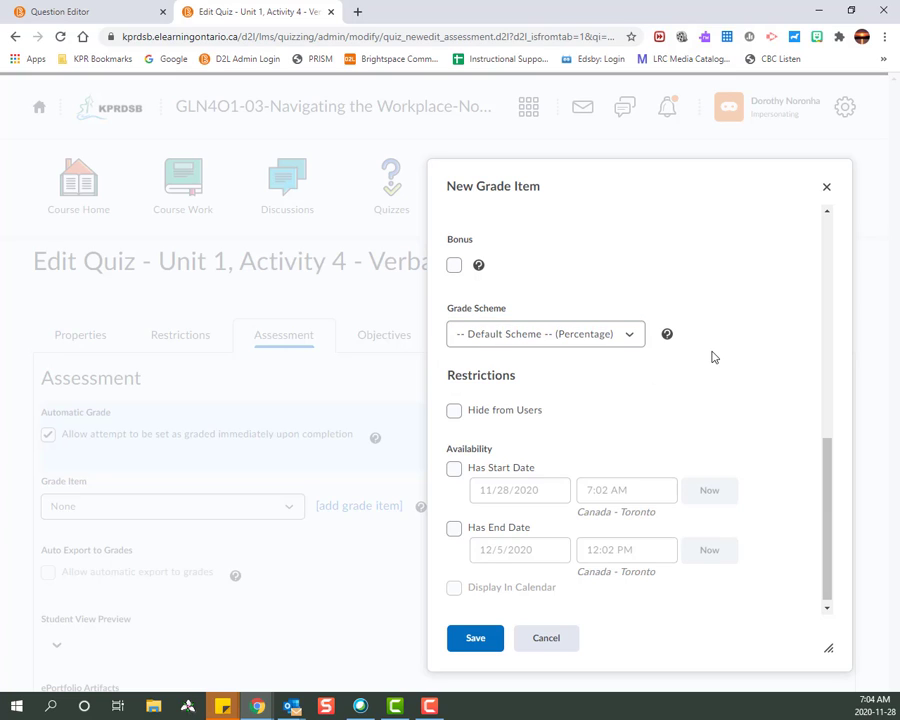
pyautogui.scroll(-1, 690, 430)
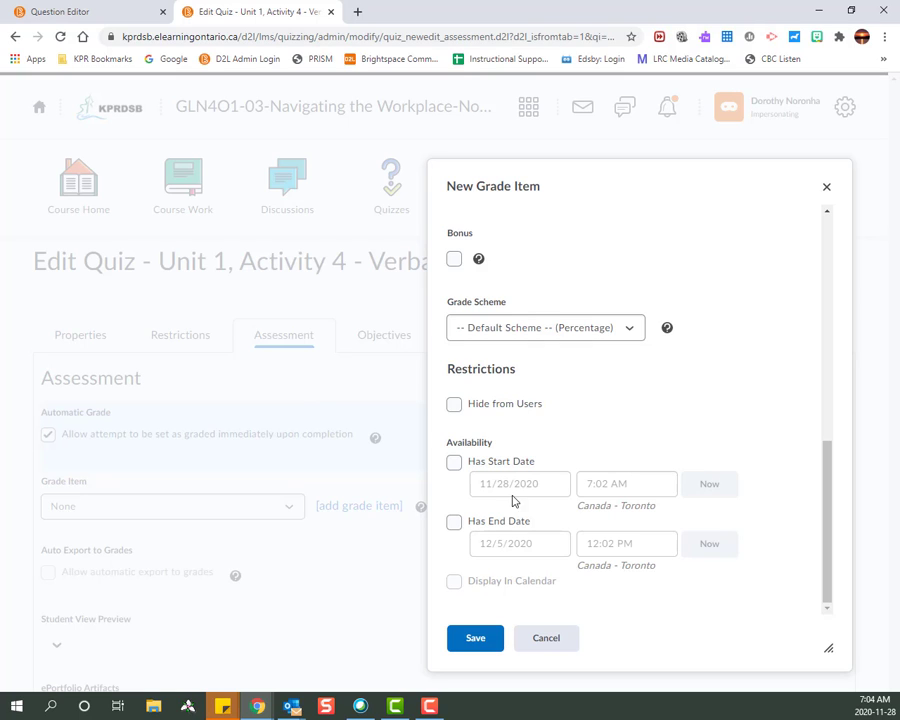
pyautogui.scroll(5, 520, 490)
pyautogui.scroll(2, 553, 432)
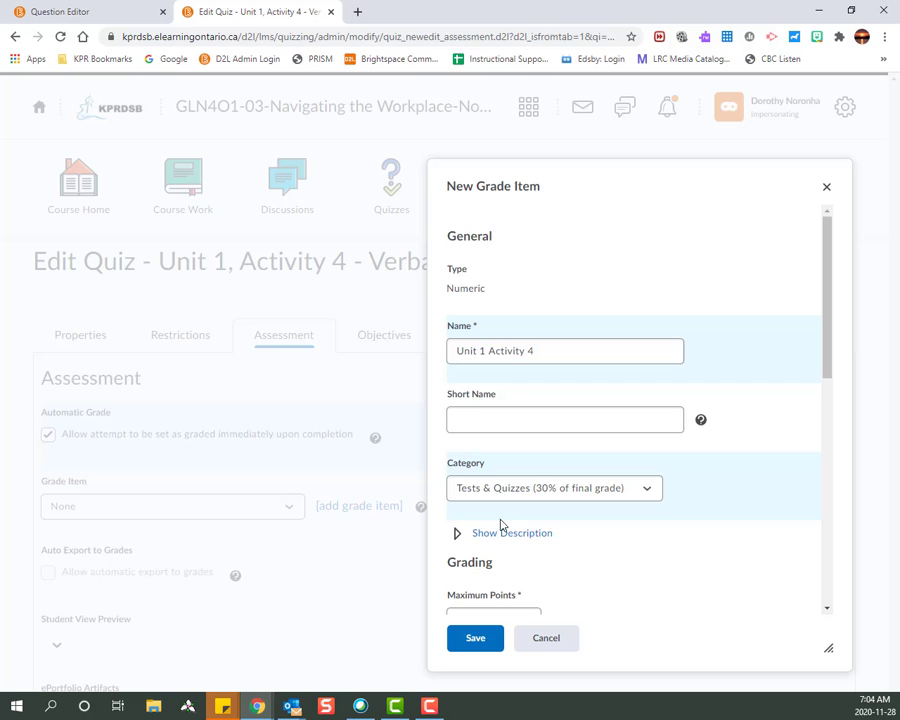
# - Save the Unit 1 Activity 4 grade item so the quiz is linked to it
pyautogui.click(475, 641)
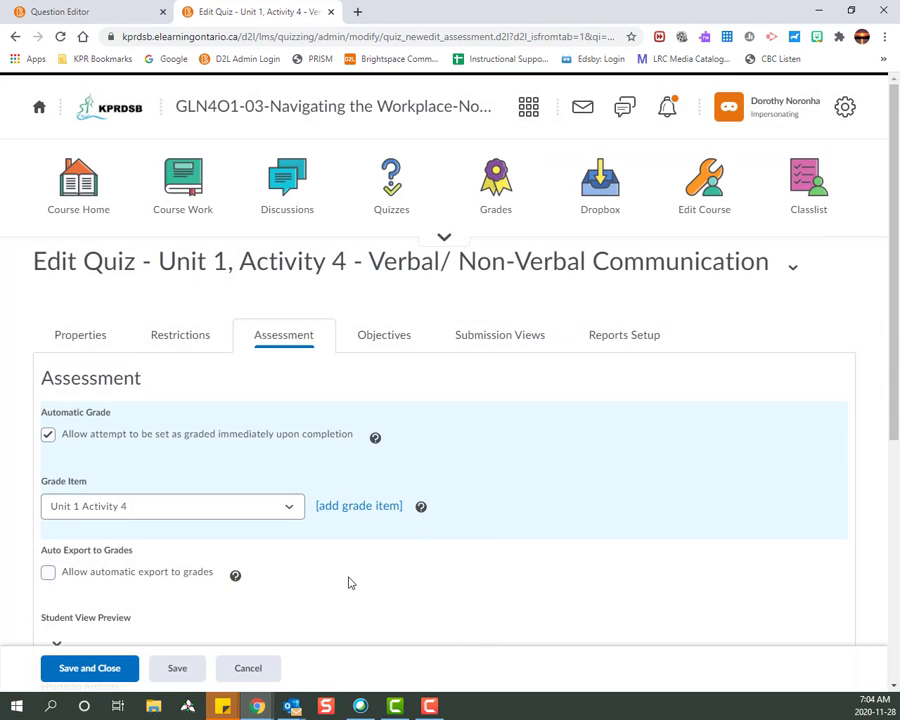
pyautogui.scroll(-1, 347, 581)
pyautogui.scroll(-1, 349, 583)
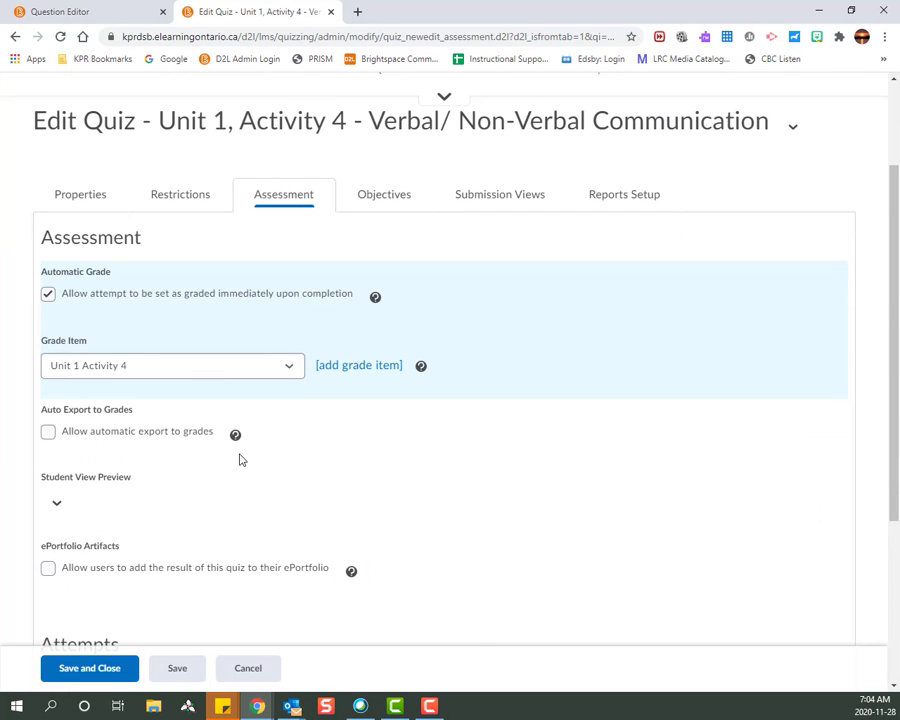
# - Enable 'Allow automatic export to grades' for the quiz
pyautogui.click(48, 433)
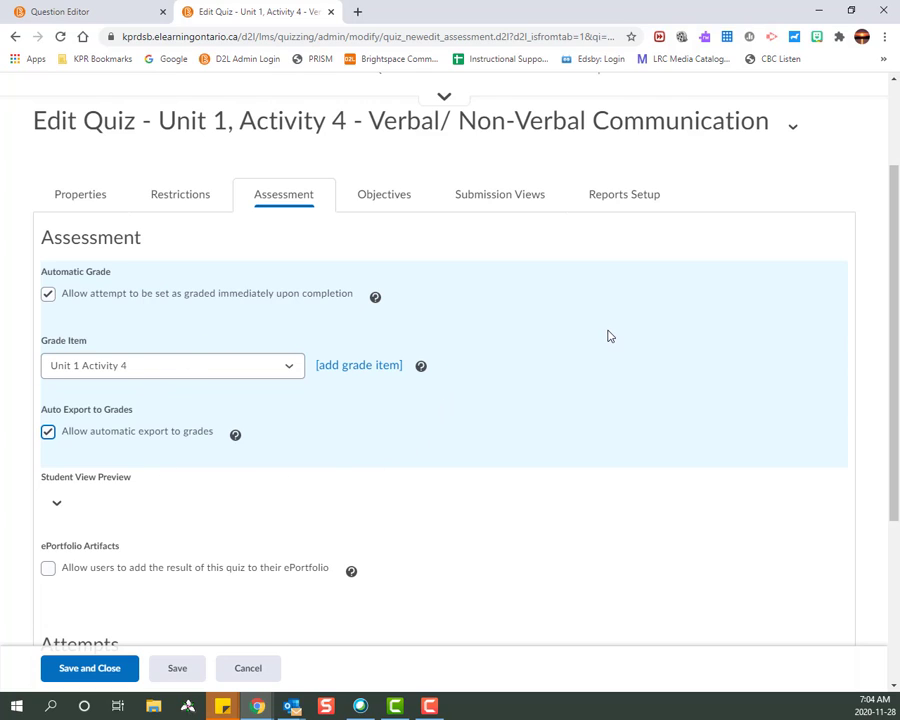
pyautogui.scroll(-2, 605, 334)
pyautogui.scroll(-1, 606, 335)
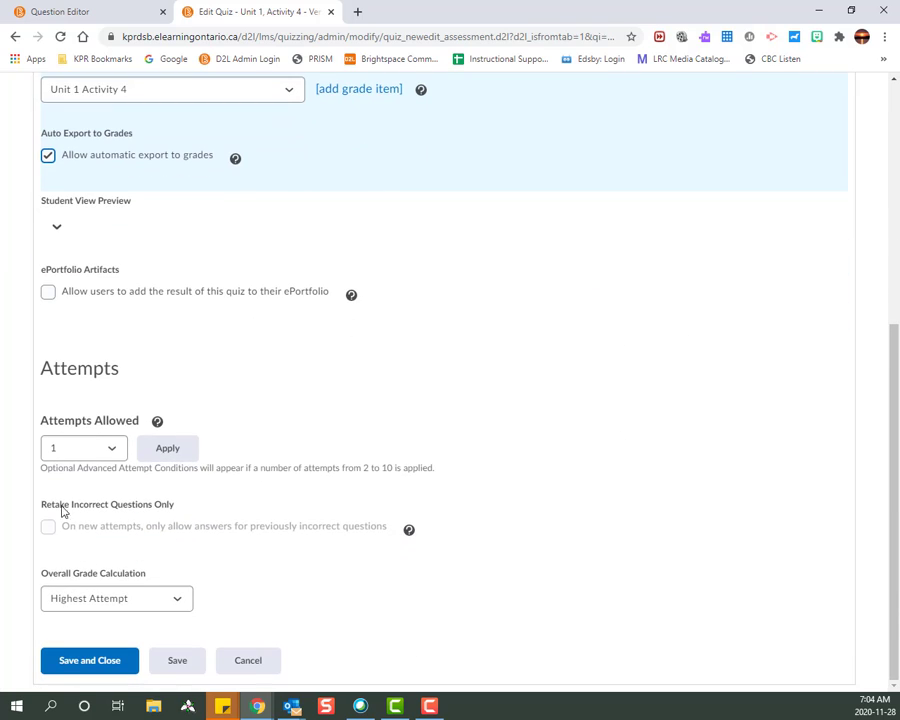
# - Set Attempts Allowed to 4 and Overall Grade Calculation to First Attempt
pyautogui.click(86, 452)
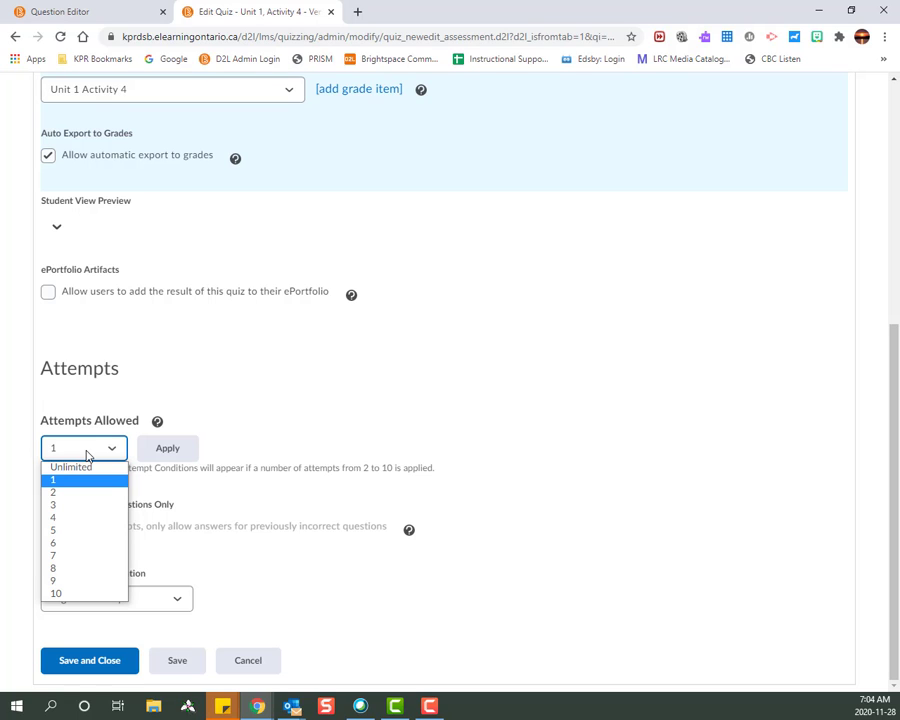
pyautogui.click(86, 455)
pyautogui.click(86, 454)
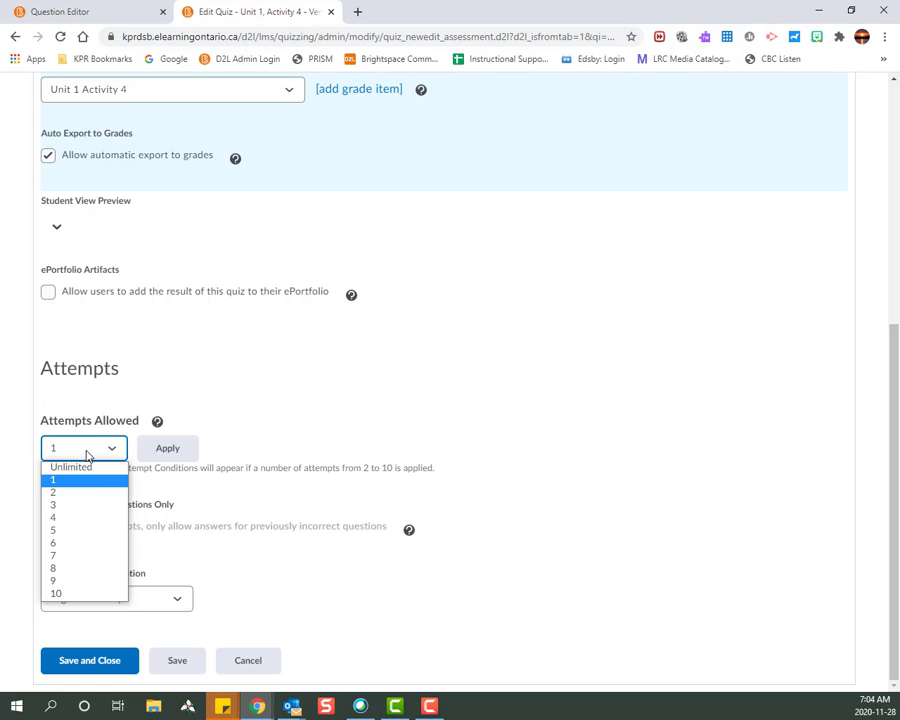
pyautogui.click(85, 519)
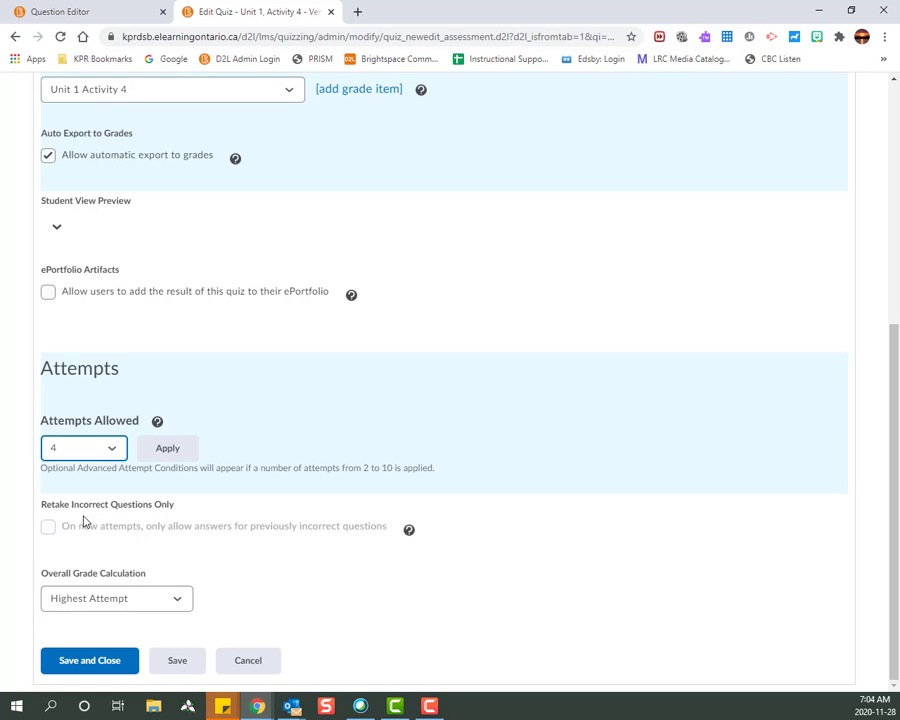
pyautogui.click(72, 599)
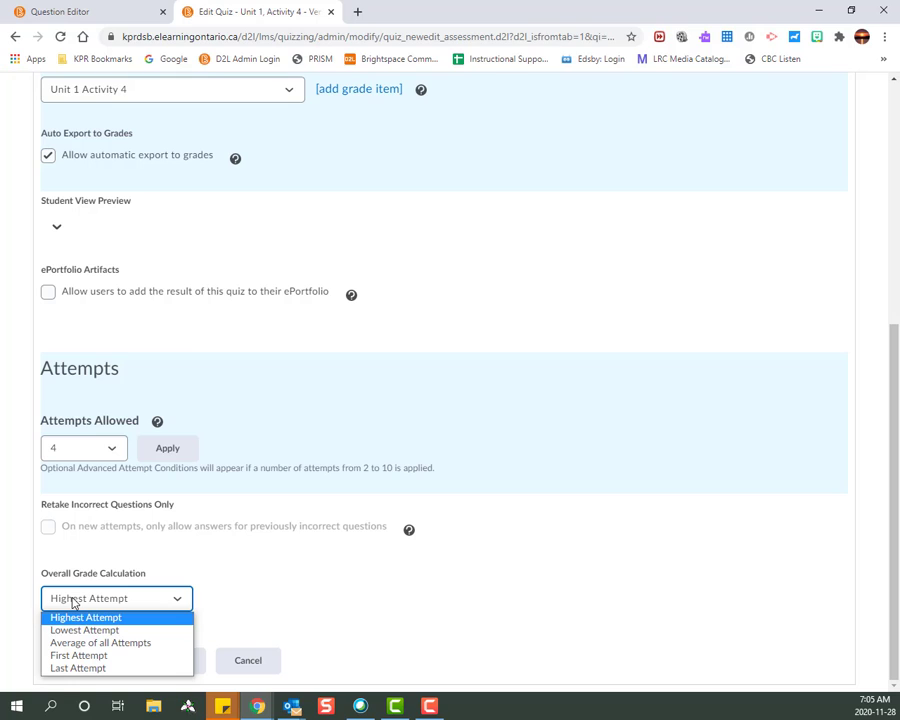
pyautogui.click(58, 655)
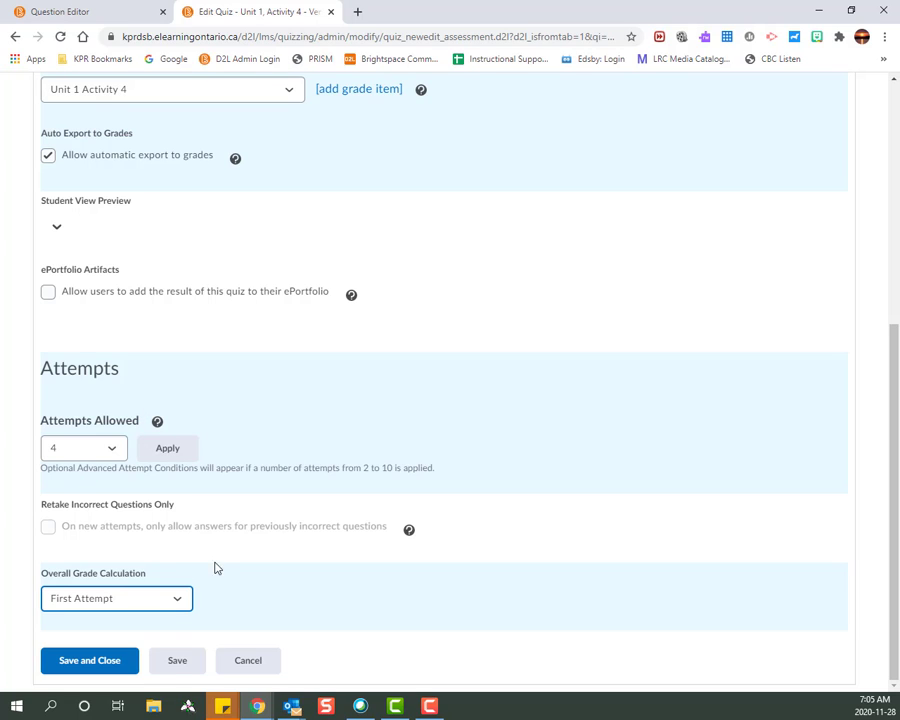
# - Save and close the quiz editor, returning to Manage Quizzes
pyautogui.click(95, 661)
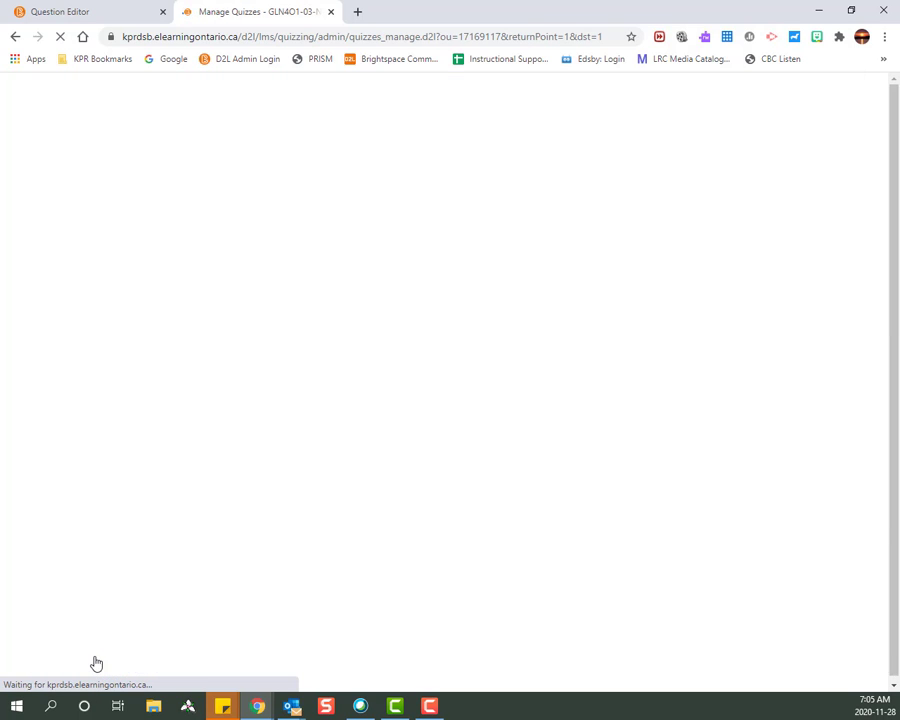